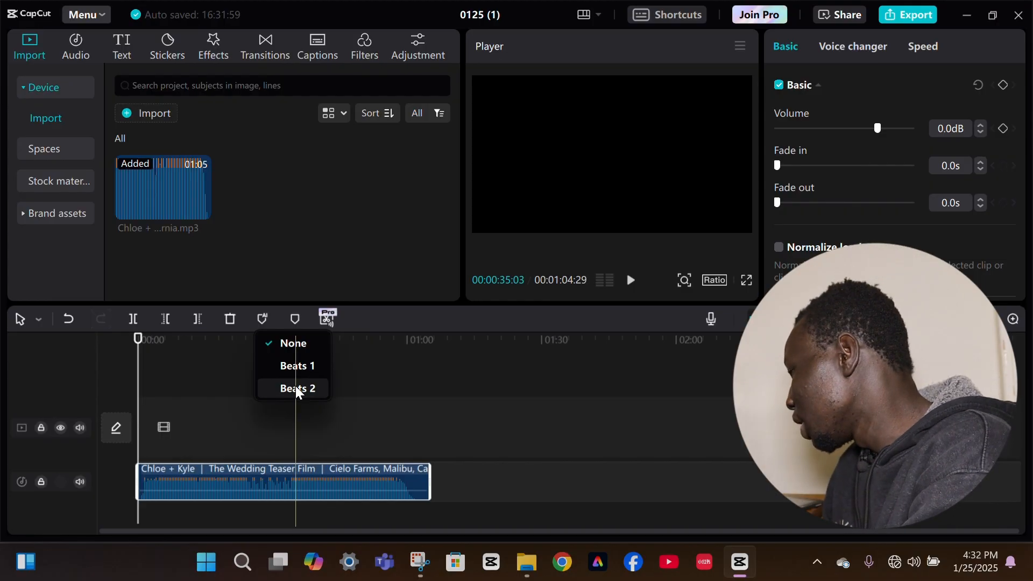
Generate automatic beat markers on the music clip using the Beats 2 option
left_click(295, 387)
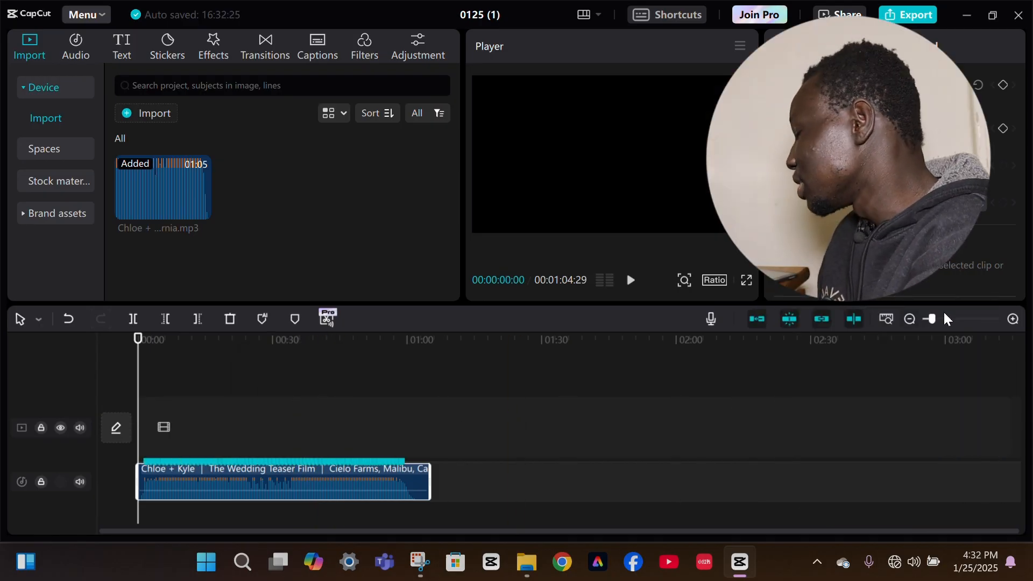
left_click(1013, 320)
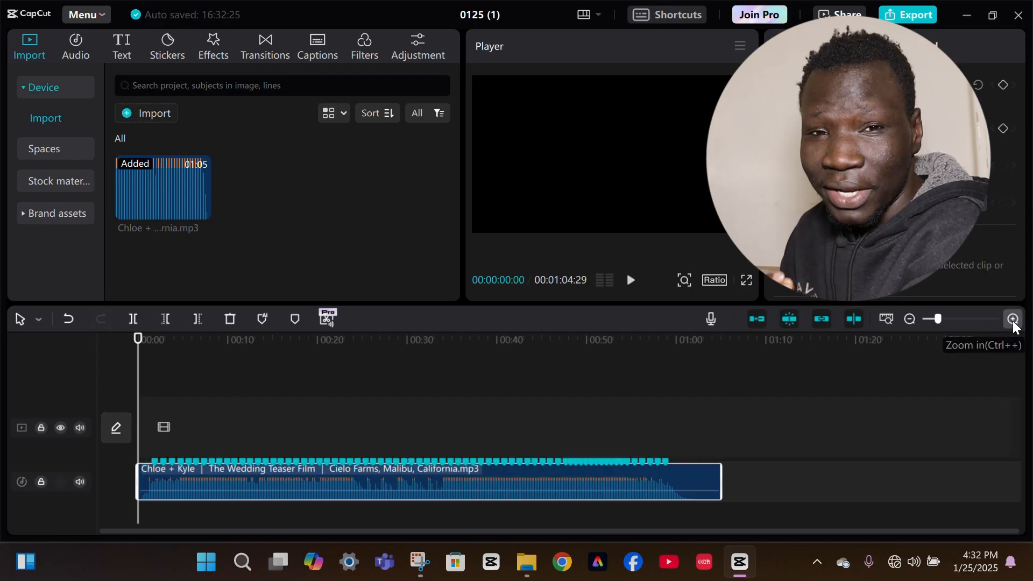
left_click(1014, 319)
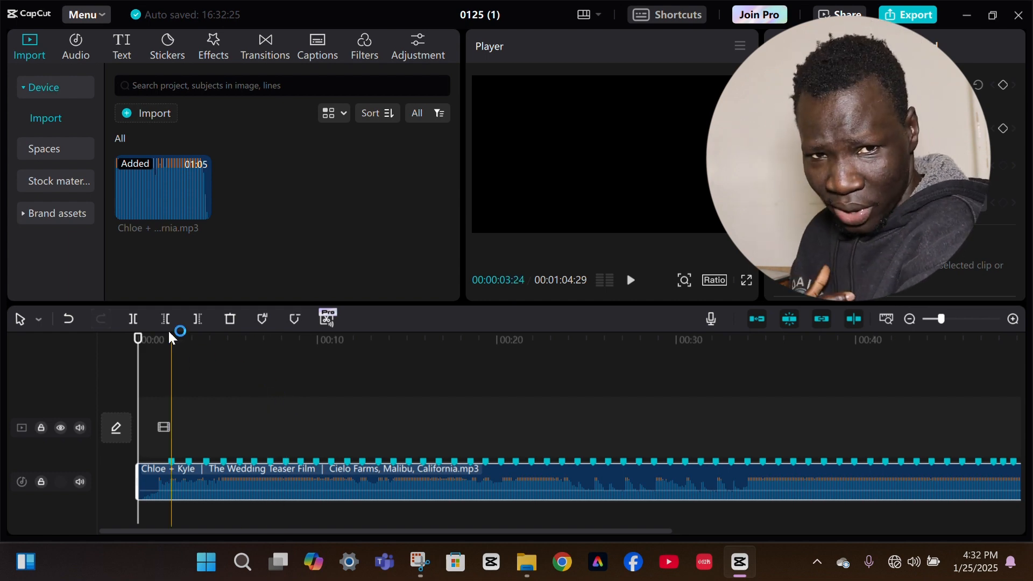
Add the sound effect "Glitch sound that matches the sound logo(1192372)" at the start of the timeline
left_click(72, 48)
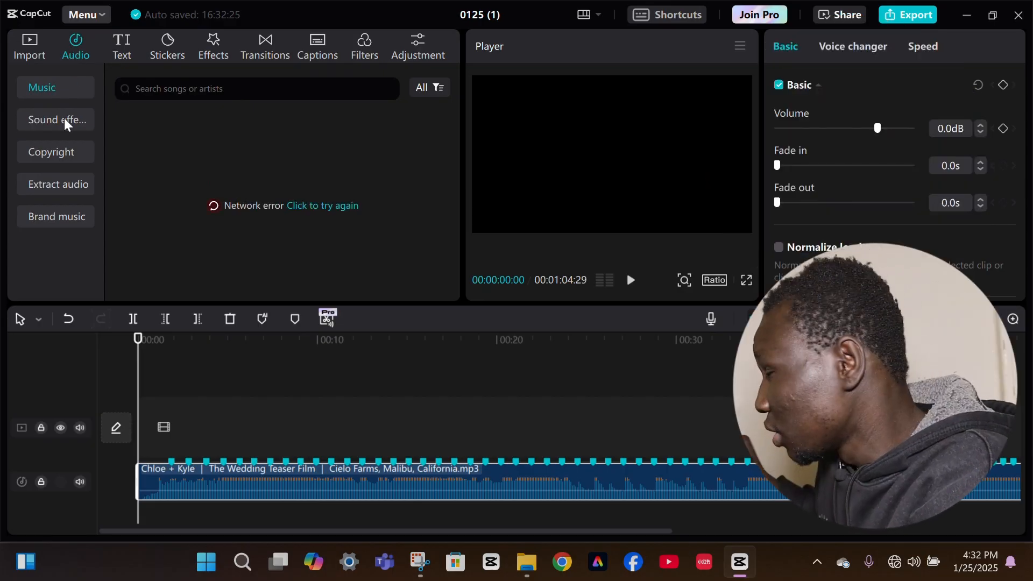
left_click(64, 118)
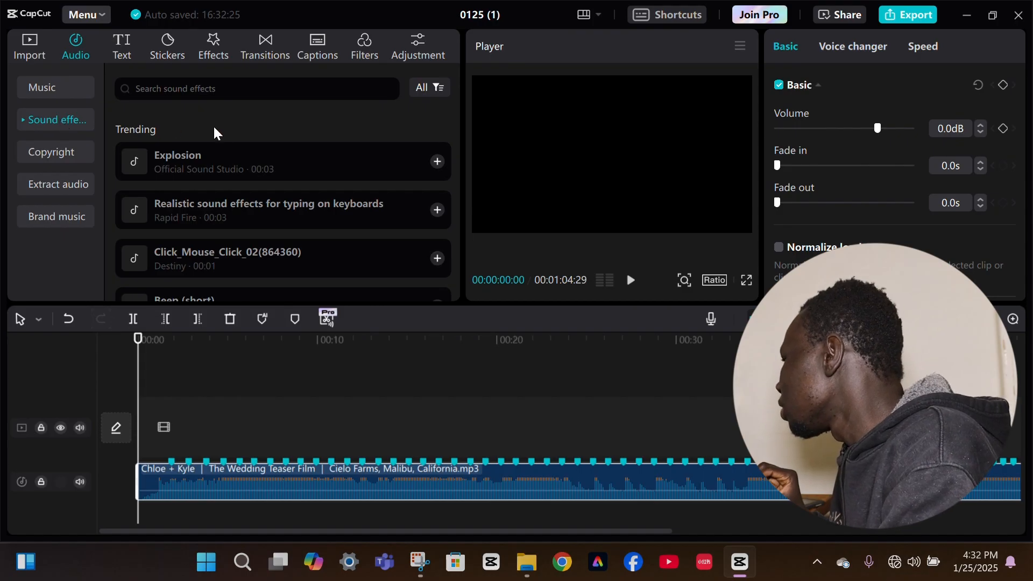
left_click_drag(457, 121, 451, 158)
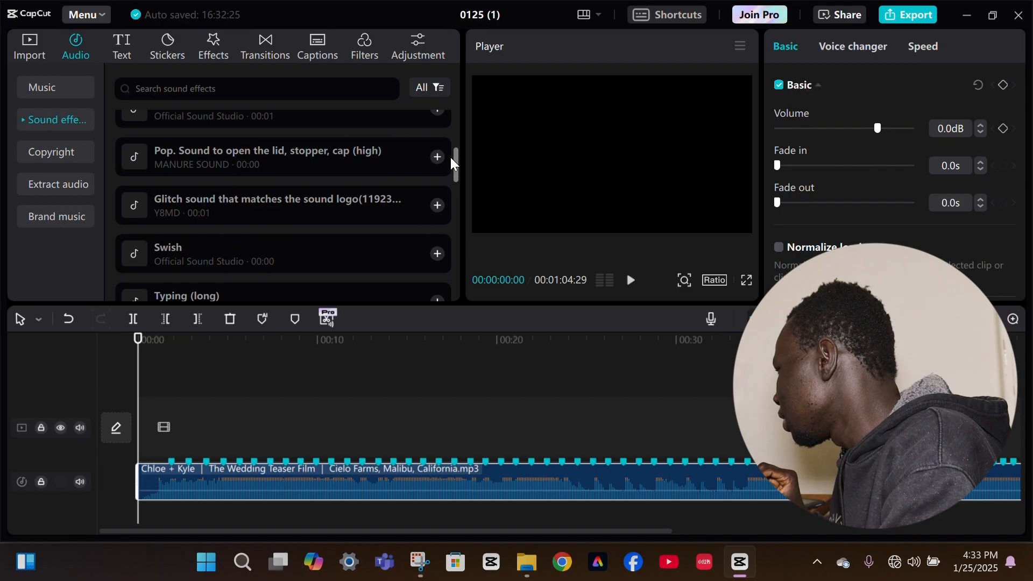
left_click(359, 206)
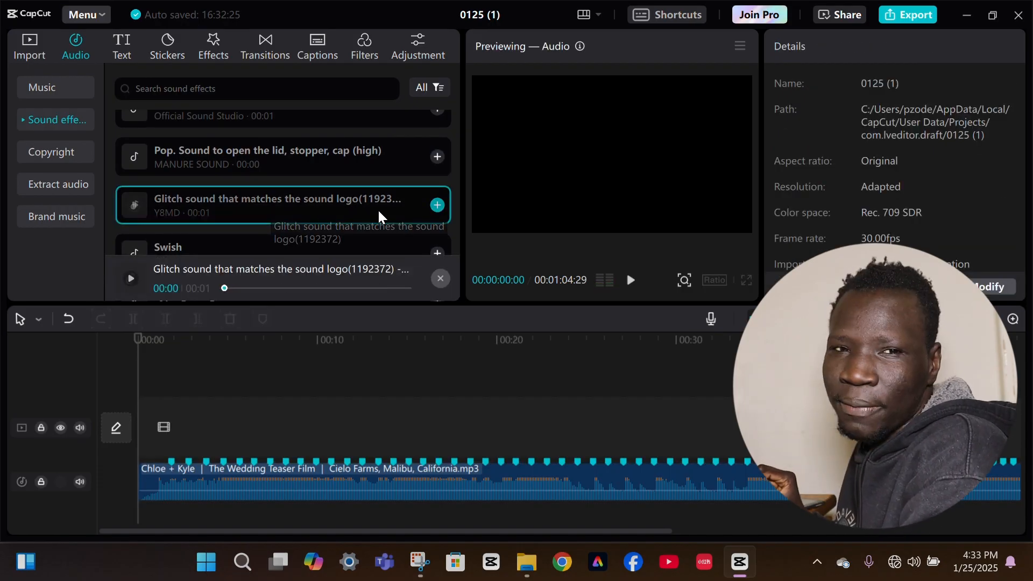
left_click(437, 205)
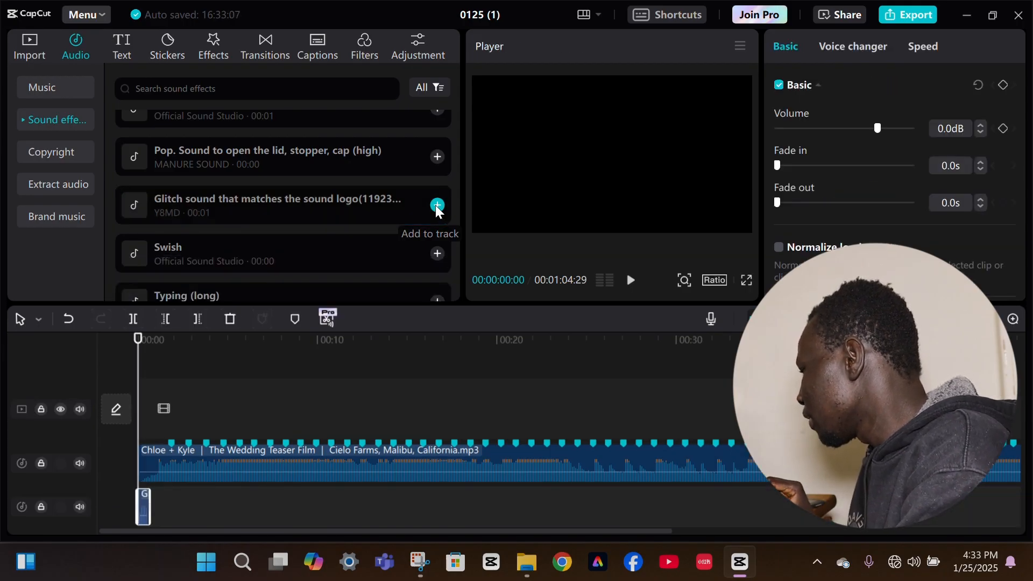
Add a default text clip at the start of the timeline and set its wording to "Chollowood"
left_click(121, 53)
left_click(172, 152)
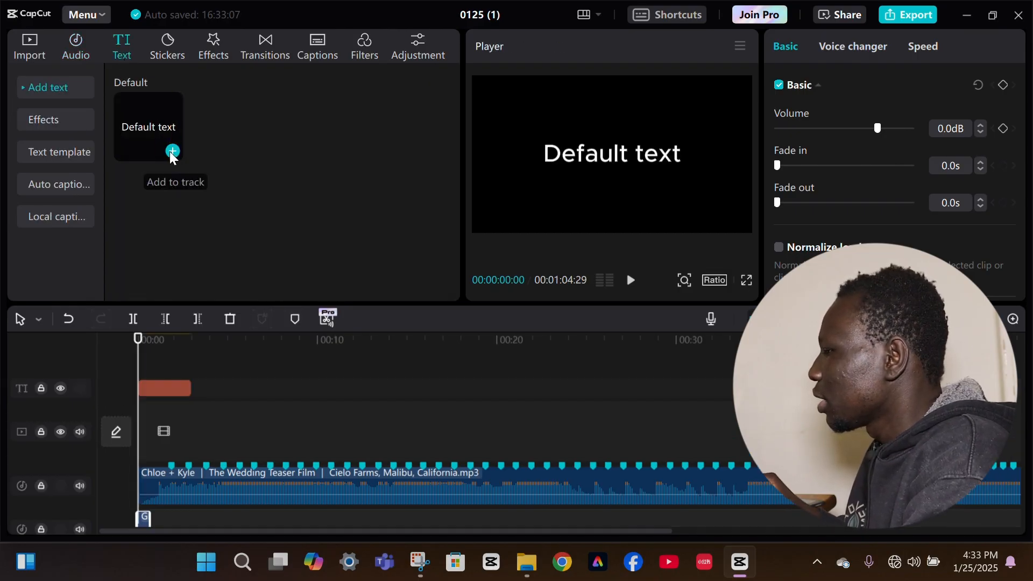
left_click_drag(832, 127, 762, 114)
type("C")
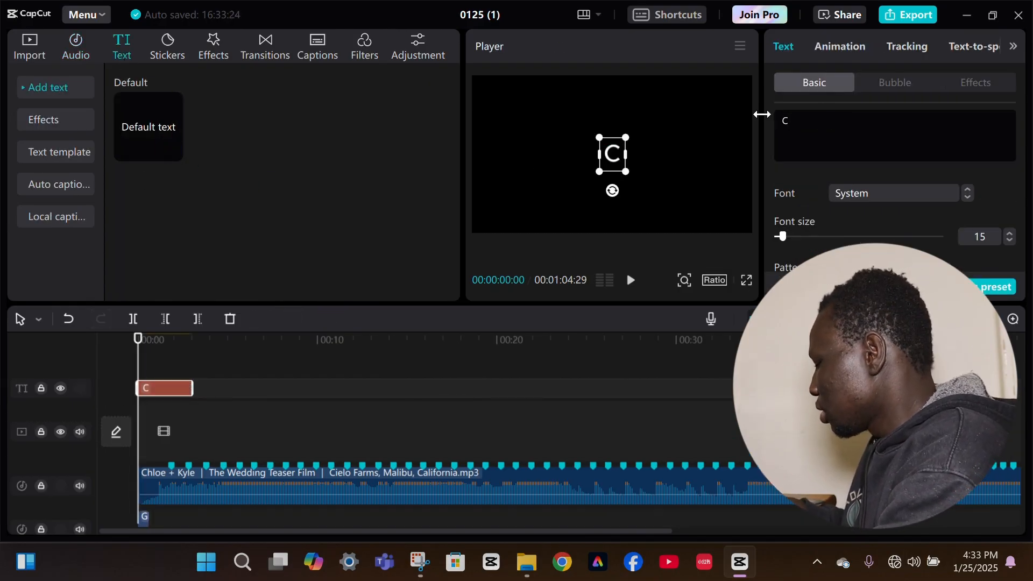
type("hollowood")
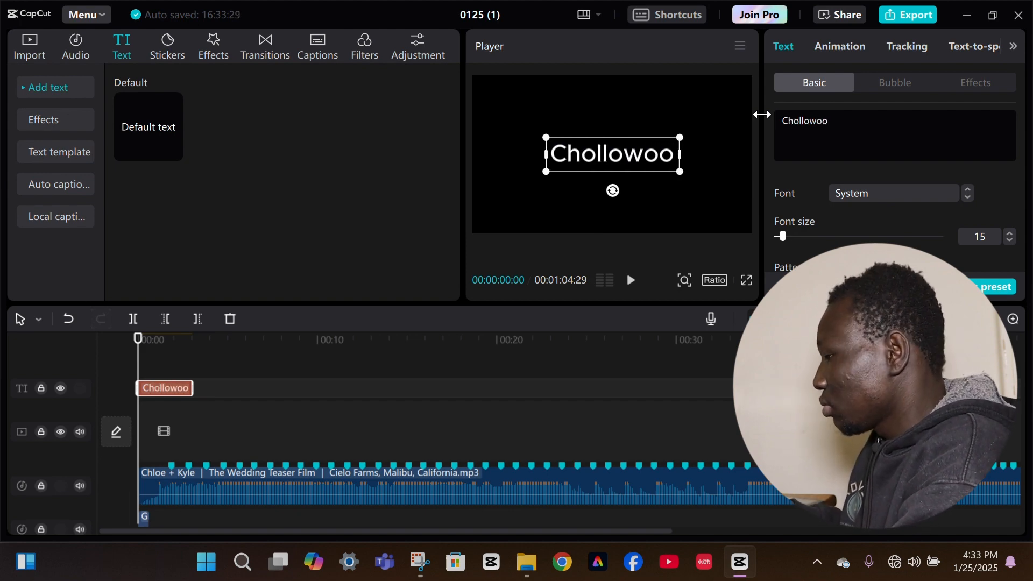
Set the Chollowood title's font to Arial Black and its font size to 13
left_click(849, 192)
left_click(860, 162)
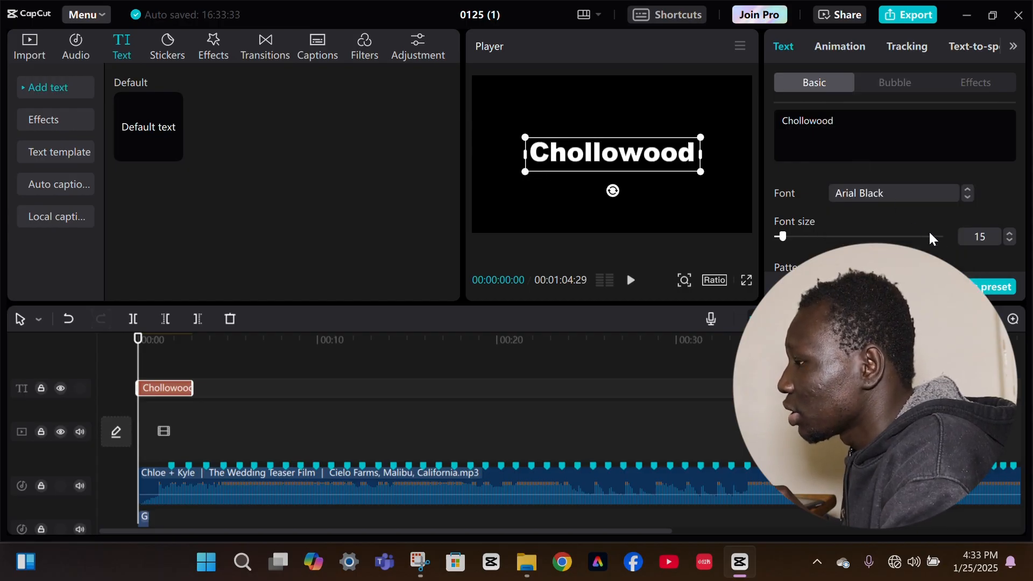
left_click(1011, 242)
left_click(1010, 241)
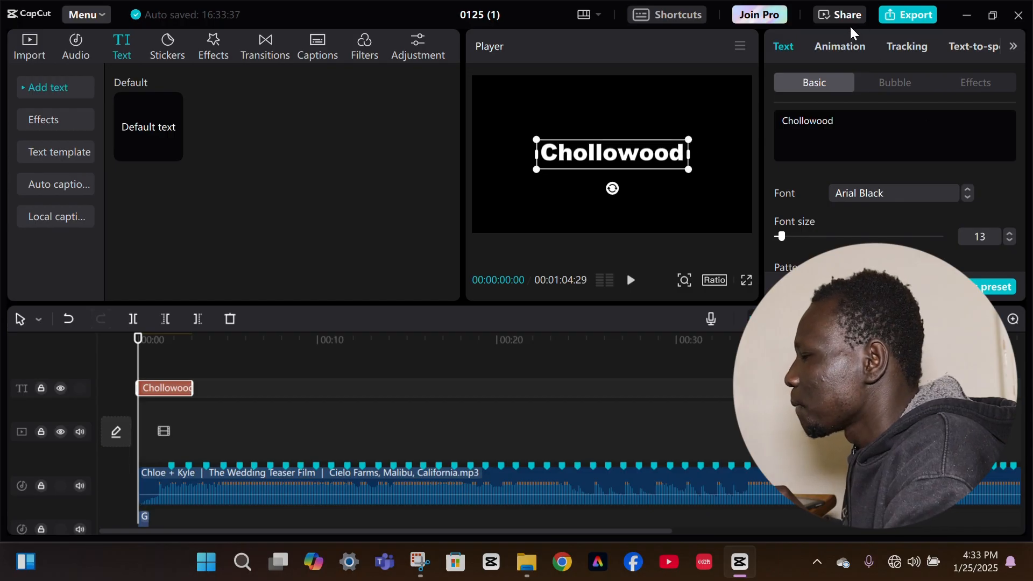
Apply the Glitch entrance animation to the Chollowood title
left_click(847, 48)
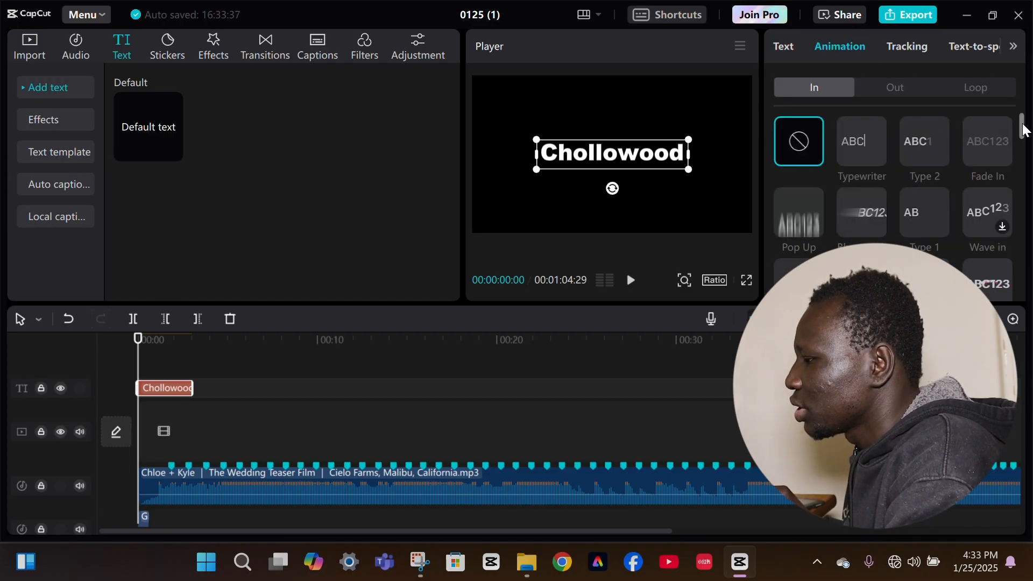
left_click_drag(1022, 129, 1012, 156)
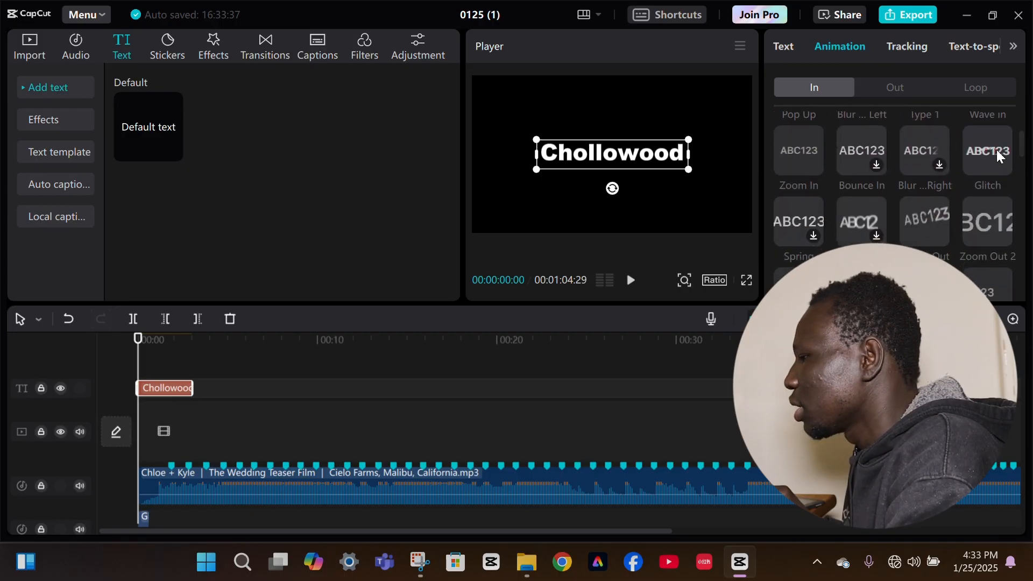
left_click(997, 151)
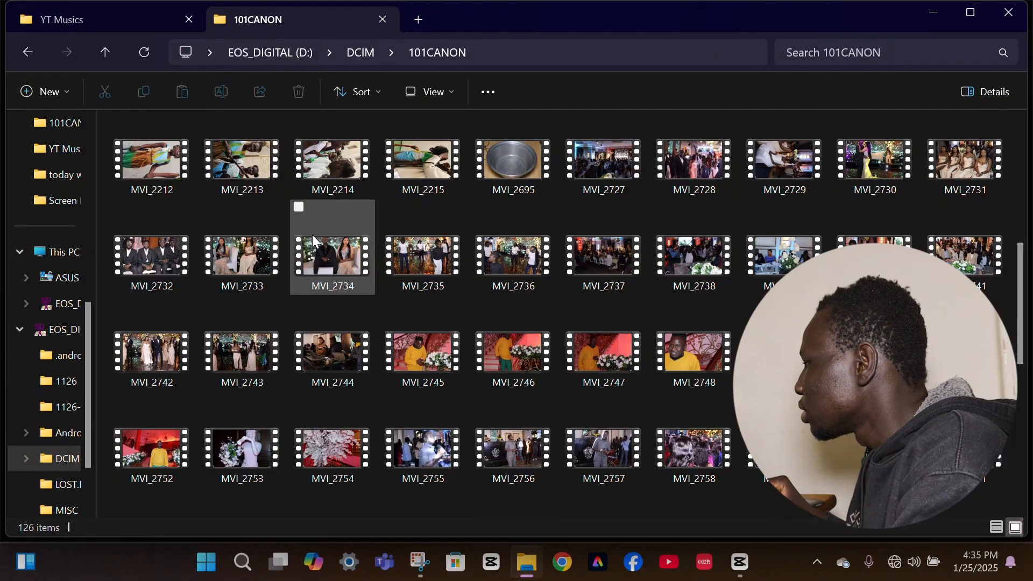
Bring MVI_2734 from the 101CANON folder into the timeline and insert the black stock clip ahead of it
left_click_drag(315, 248, 546, 442)
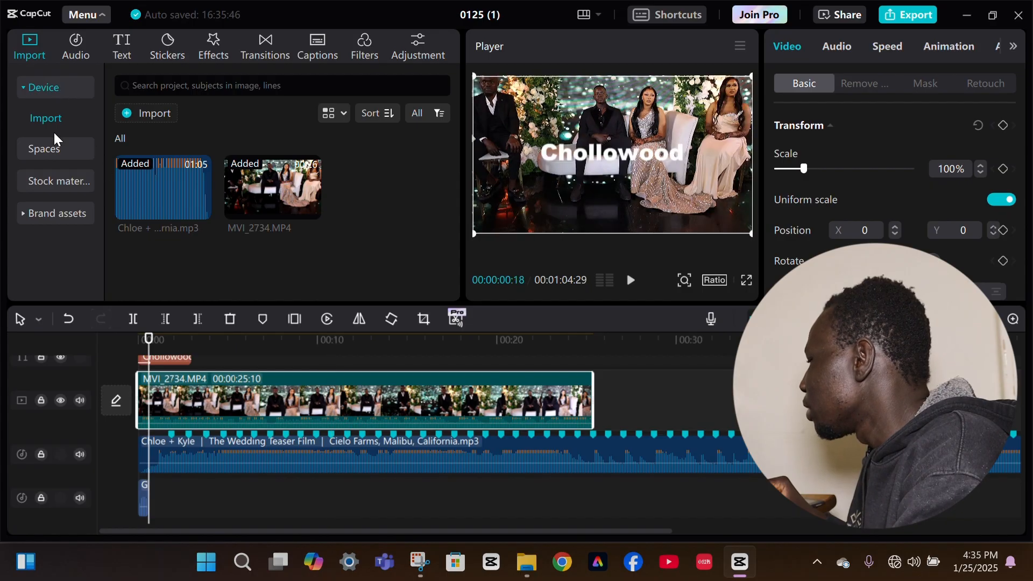
left_click(60, 180)
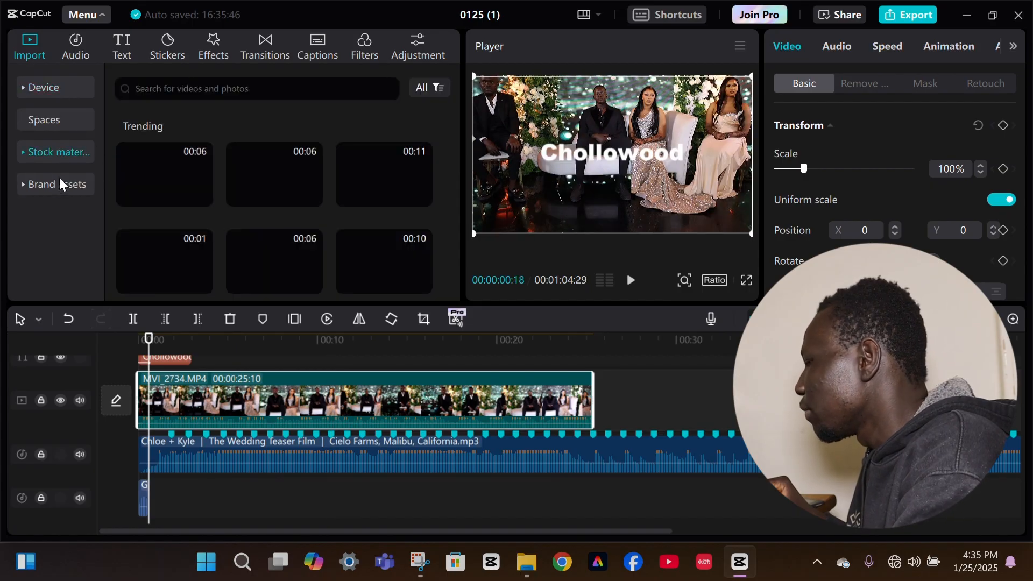
left_click_drag(169, 164, 136, 420)
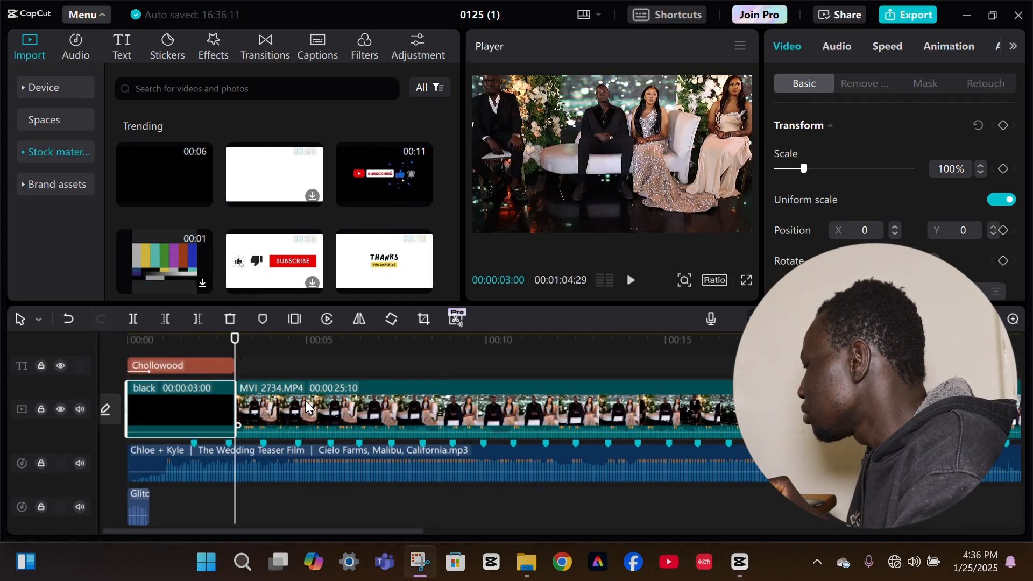
Trim away the beginning of MVI_2734.MP4 up to 00:00:06:21 on the timeline
left_click(302, 361)
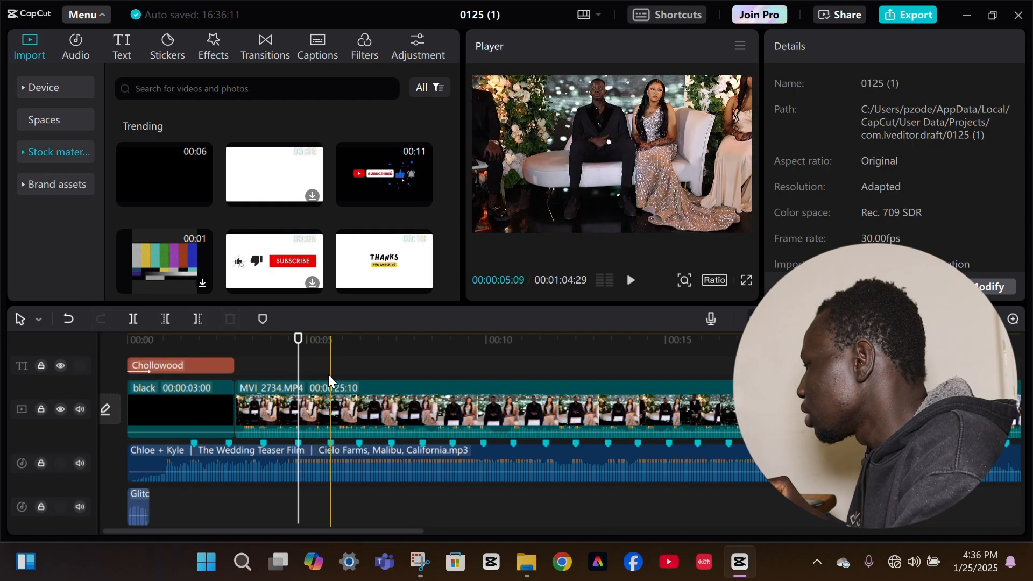
left_click(368, 383)
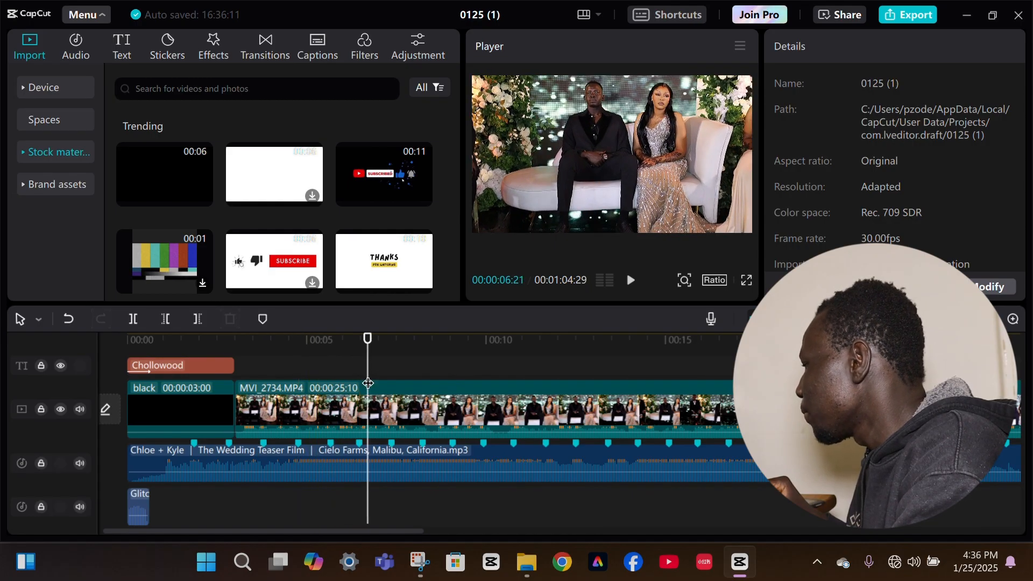
left_click(369, 392)
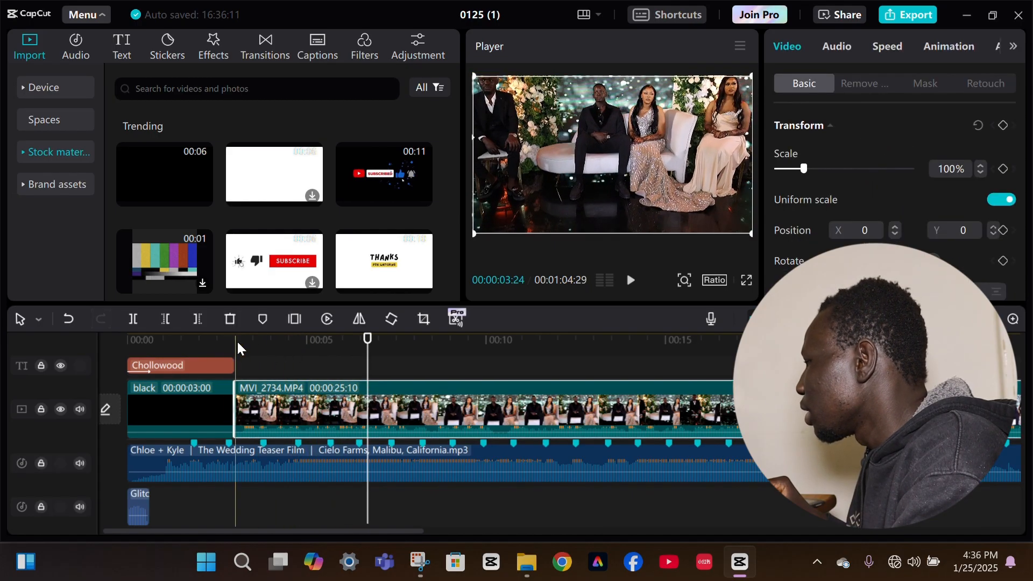
left_click(170, 319)
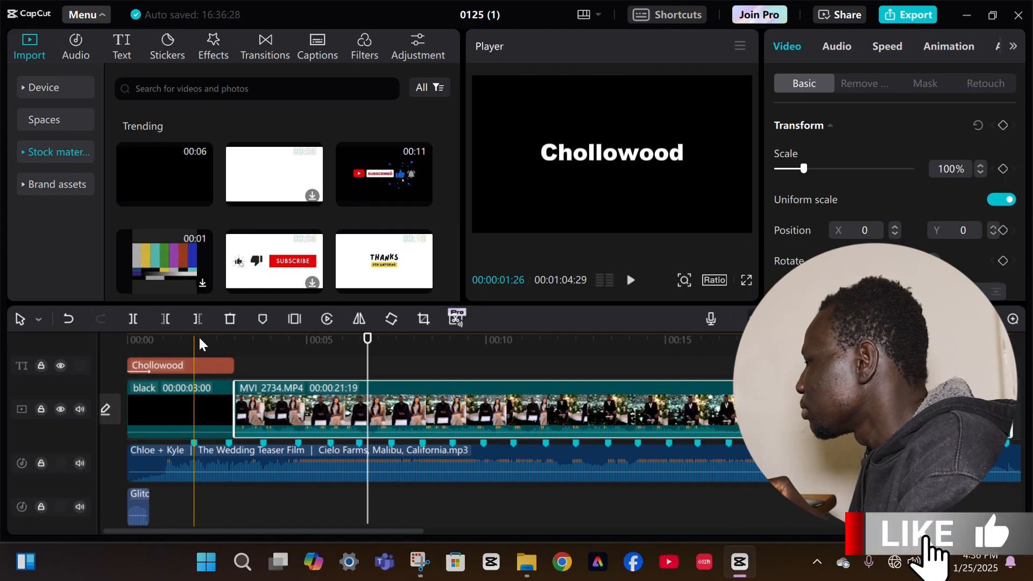
Trim the ends of the Chollowood title and the black clip to the first beat marker at 00:00:01:26
left_click(198, 337)
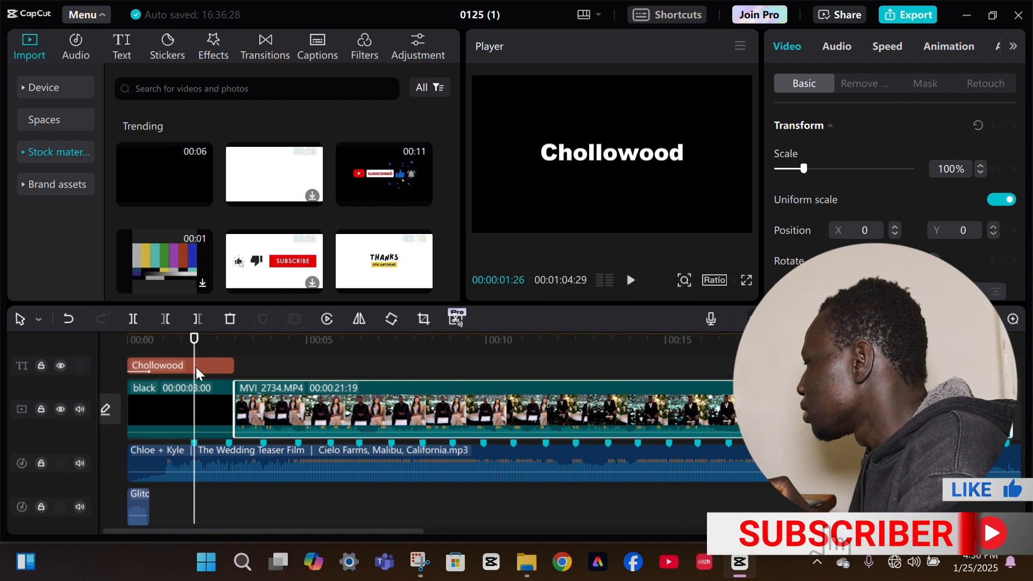
left_click(196, 367)
left_click(198, 318)
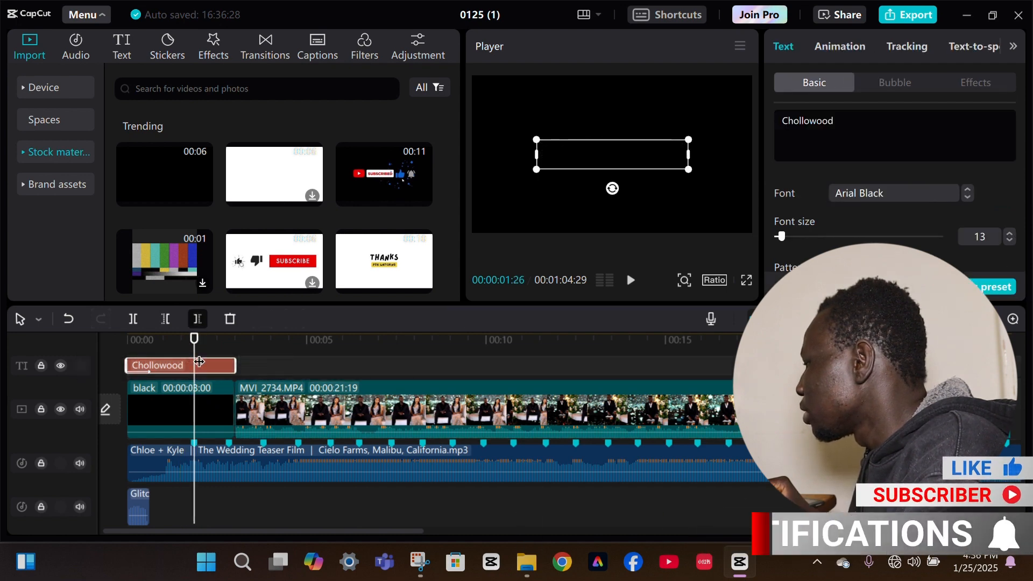
left_click(196, 396)
left_click(197, 318)
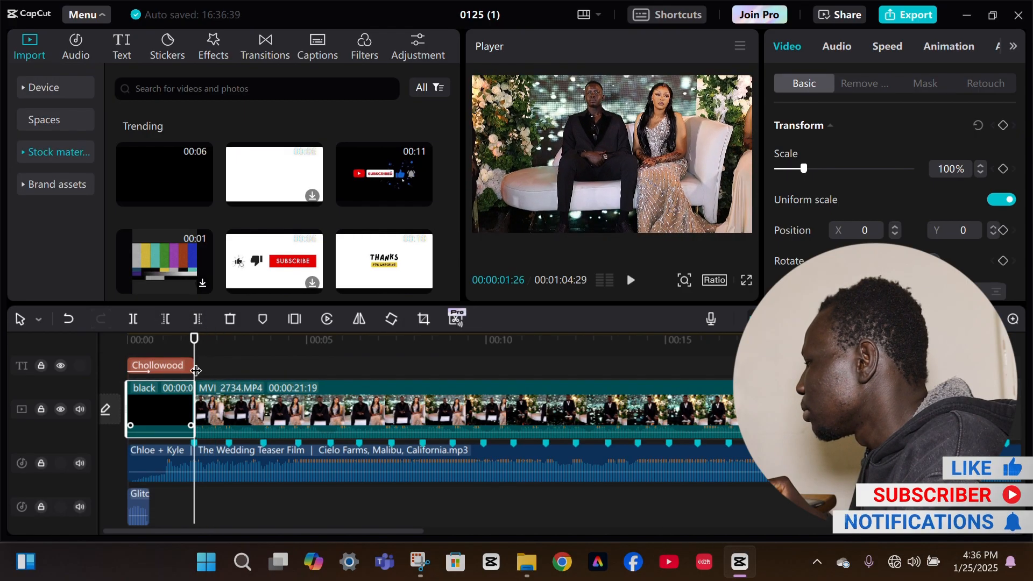
Trim the end of MVI_2734.MP4 to the second beat marker at 00:00:02:25
left_click(228, 368)
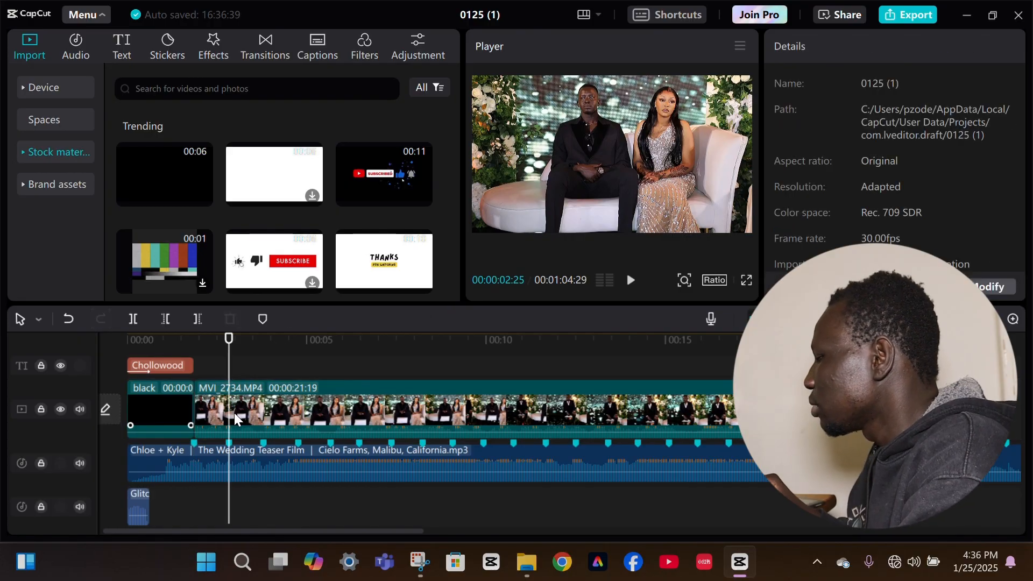
left_click(235, 413)
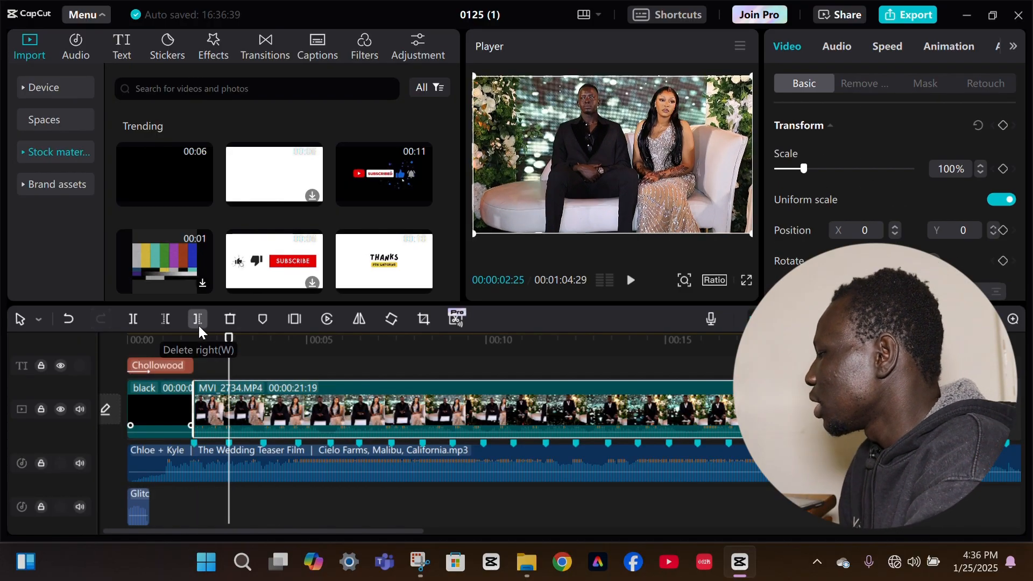
left_click(199, 320)
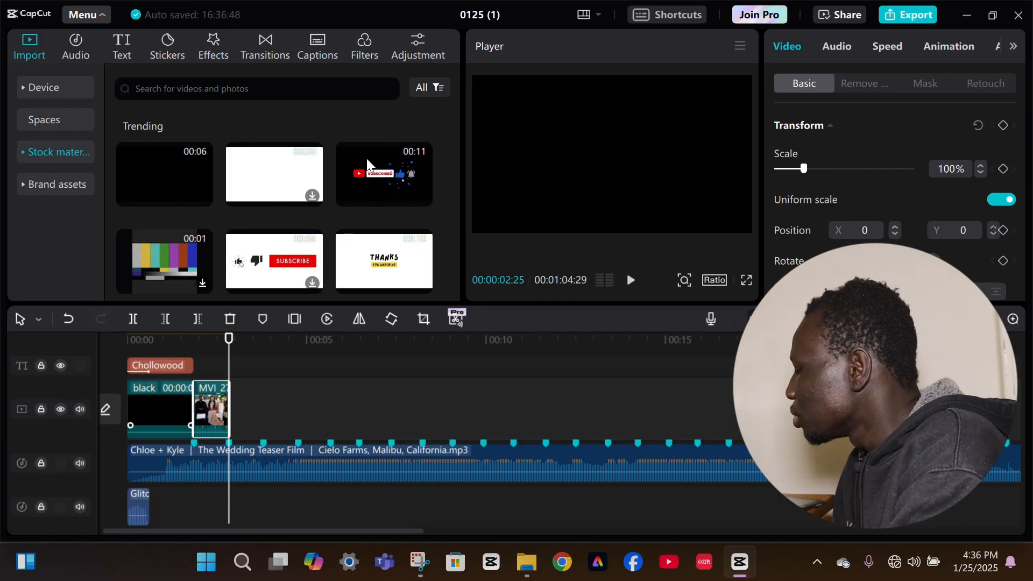
Bring in MVI_2728 from the 101CANON folder, place it directly after MVI_2734.MP4 on the main track, and mute that track
mouse_move(540, 575)
left_click(515, 485)
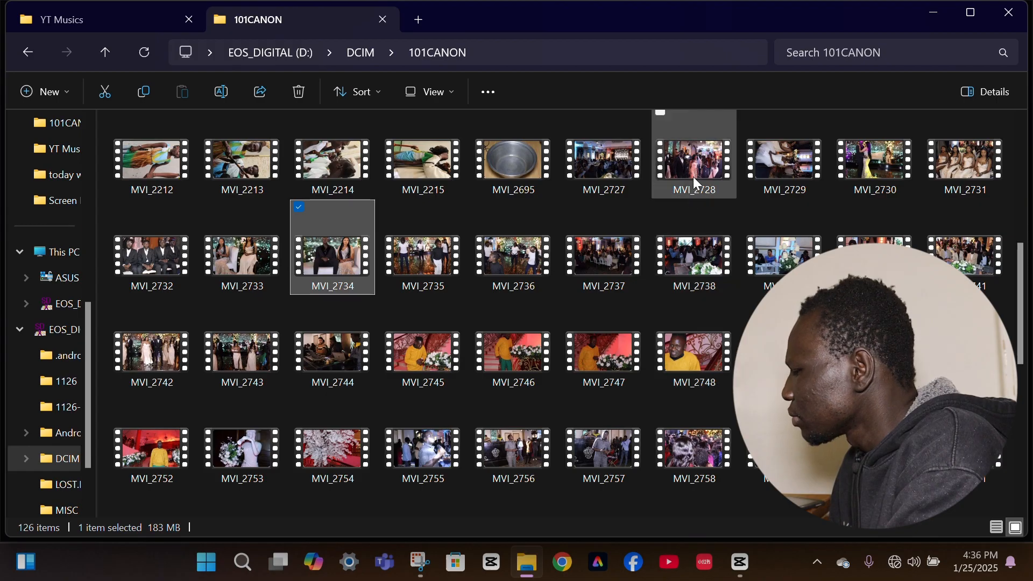
left_click_drag(696, 160, 621, 466)
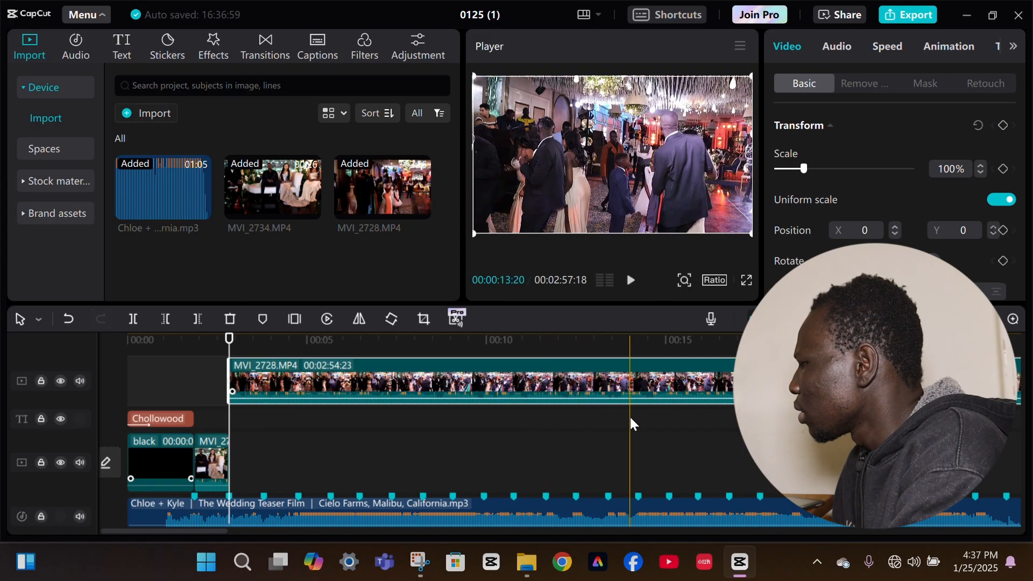
left_click_drag(611, 387, 582, 446)
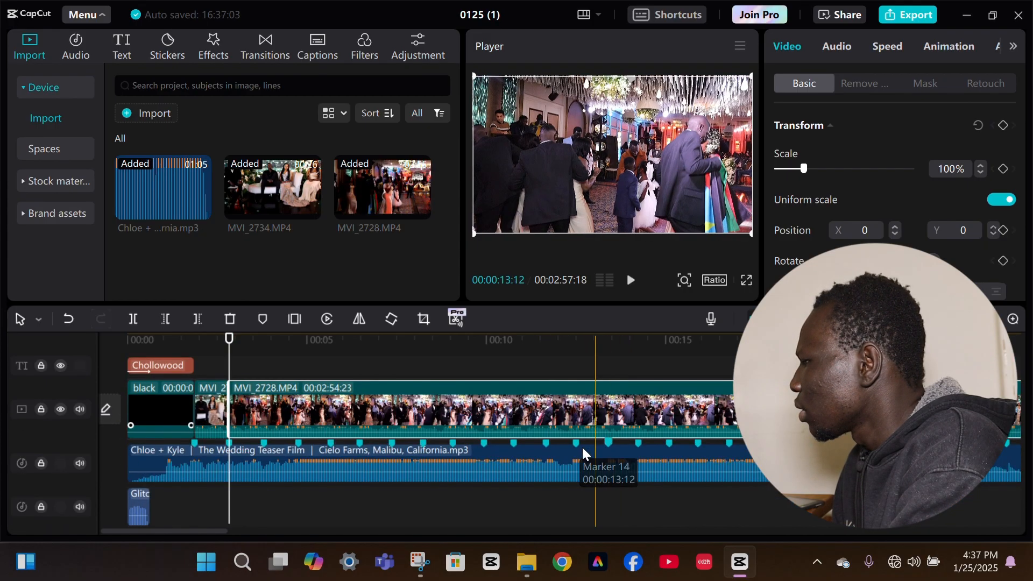
left_click(80, 409)
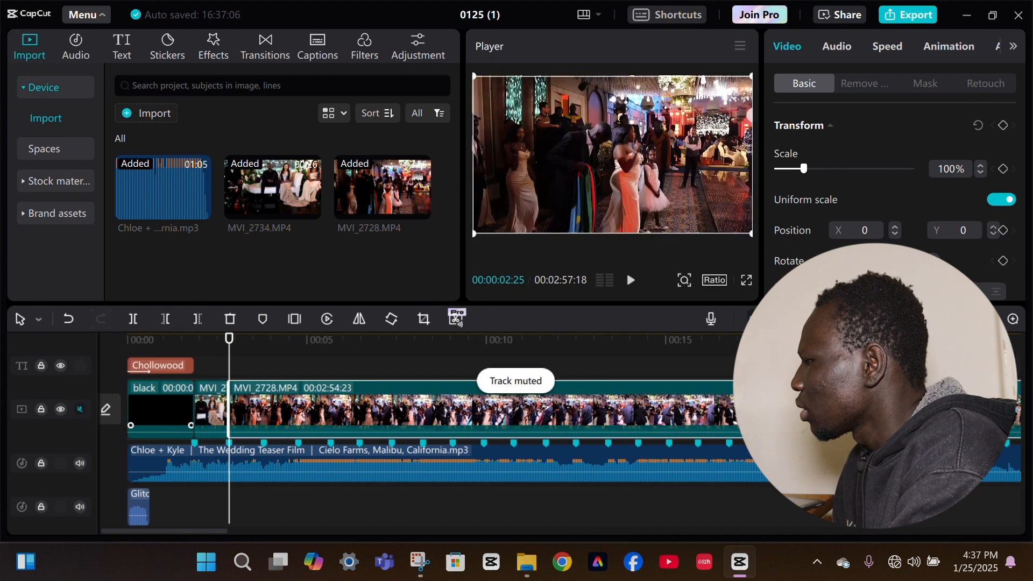
Trim away the beginning of MVI_2728.MP4 up to 00:00:43:12 on the timeline
key("ctrl+minus")
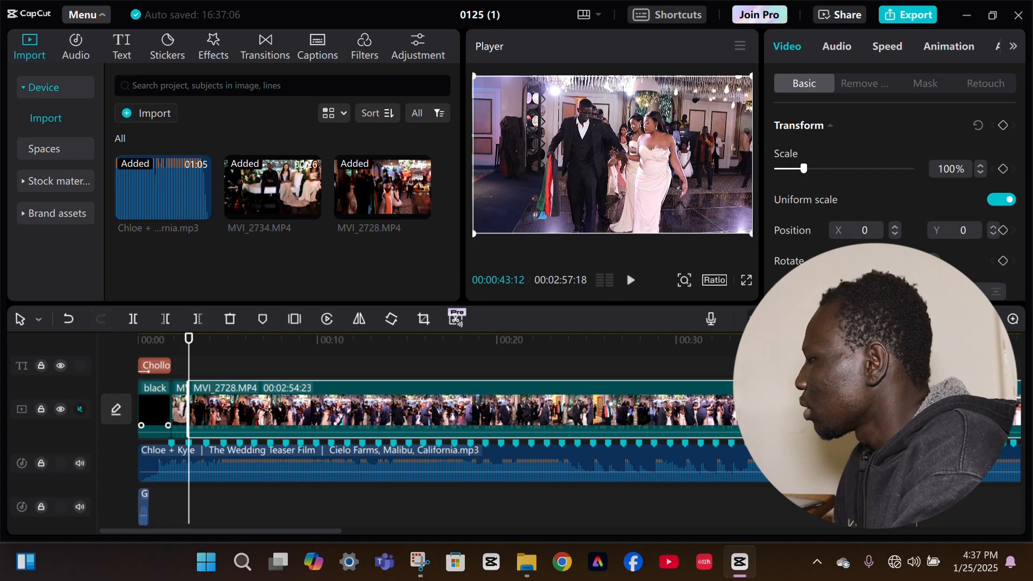
left_click(916, 366)
left_click(904, 406)
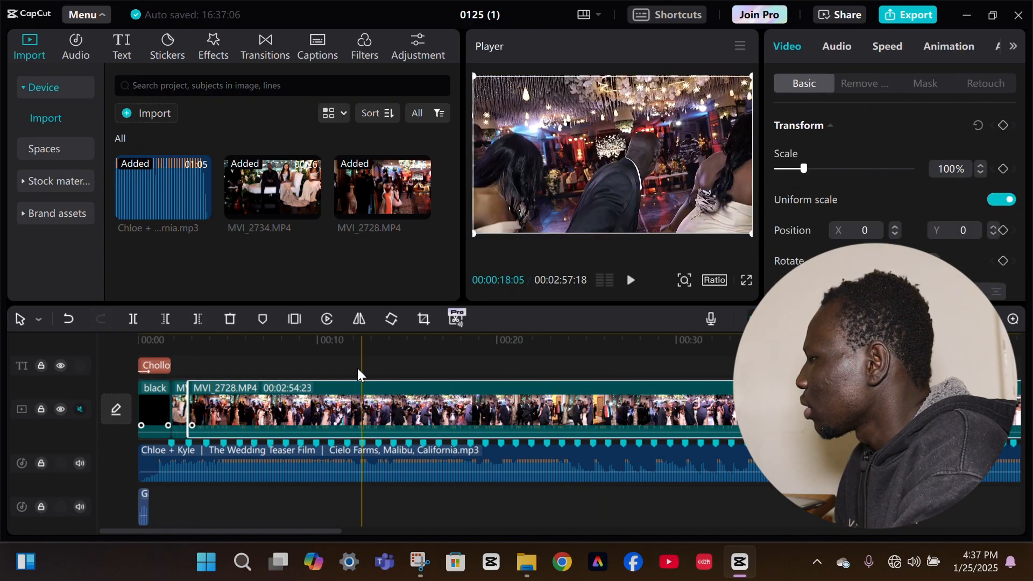
left_click(170, 321)
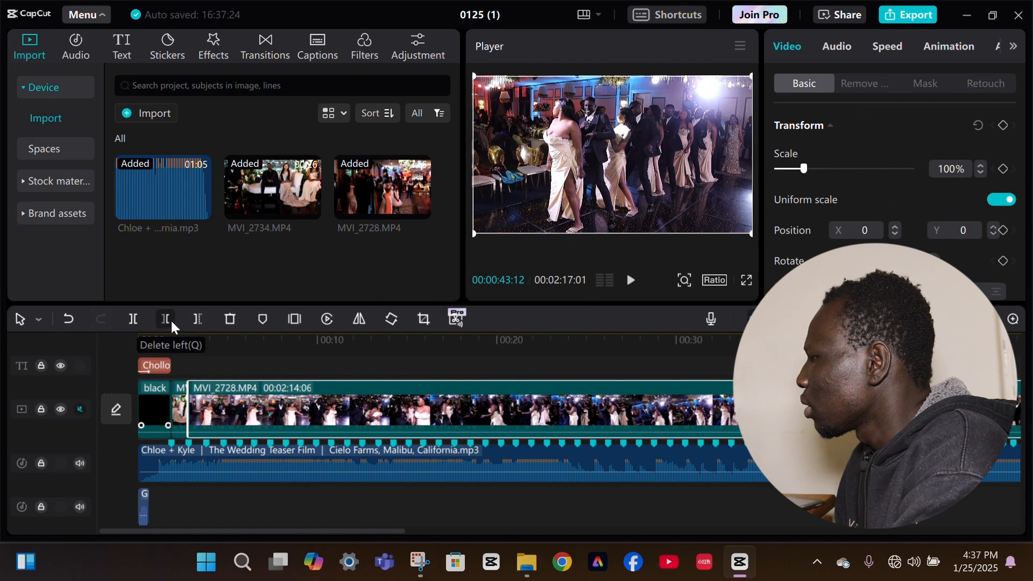
Trim the end of MVI_2728.MP4 to the next beat marker at 00:00:03:24
left_click(213, 357)
left_click(206, 349)
left_click(211, 407)
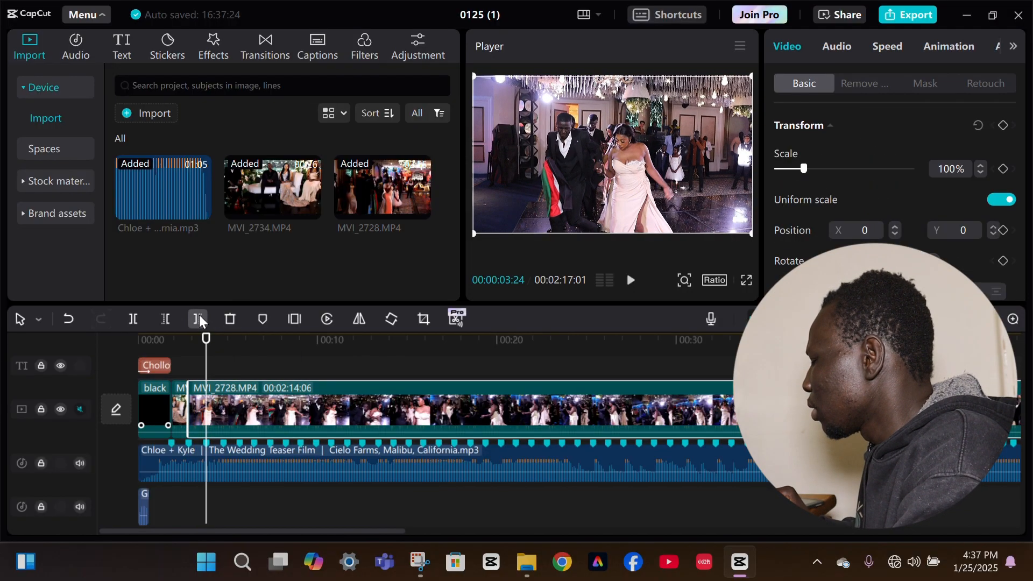
left_click(198, 318)
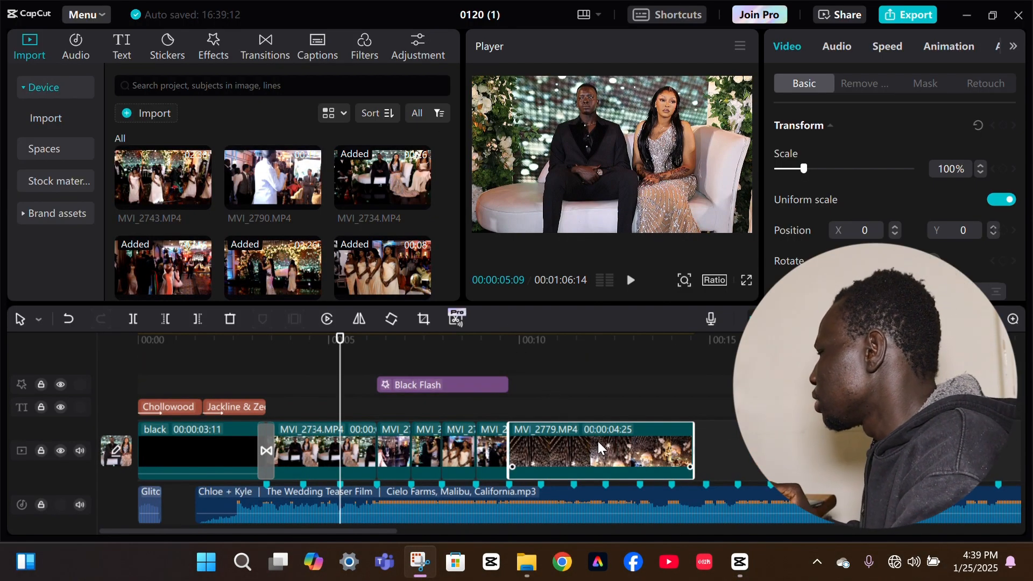
In project 0120 (1), shorten the end of MVI_2779.MP4 to the first beat marker after the clip's start
left_click(563, 407)
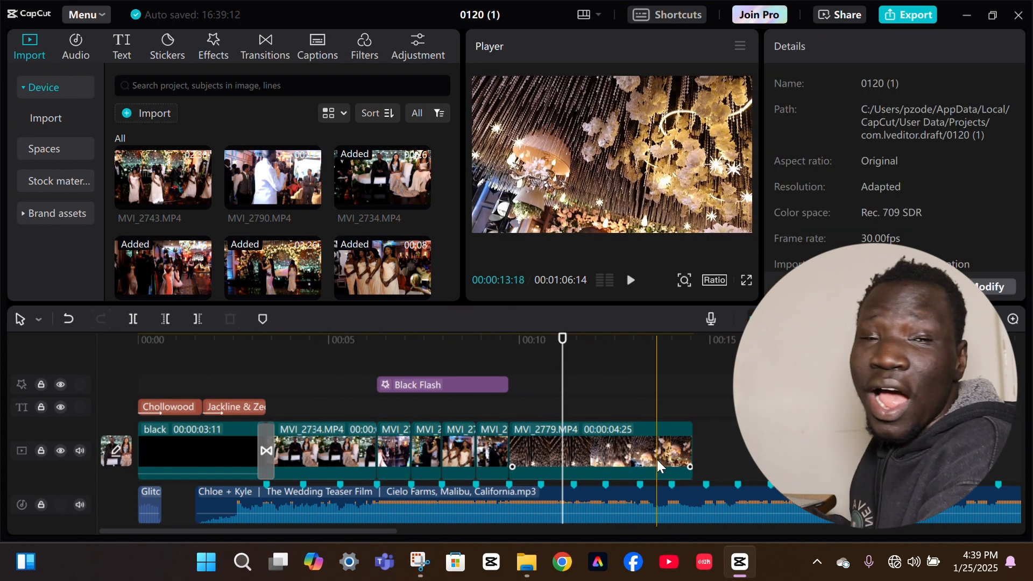
left_click(657, 460)
left_click_drag(694, 454, 542, 452)
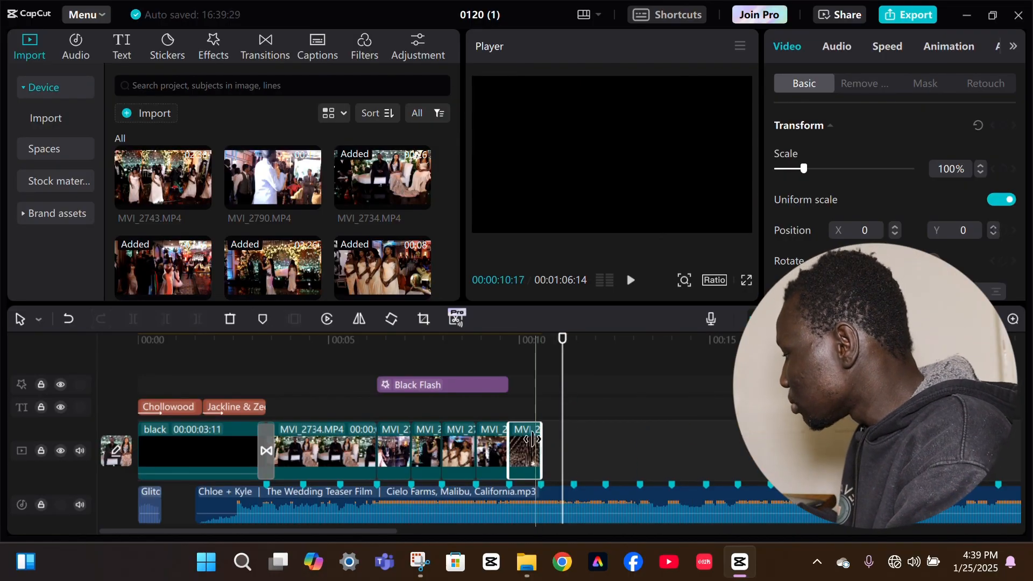